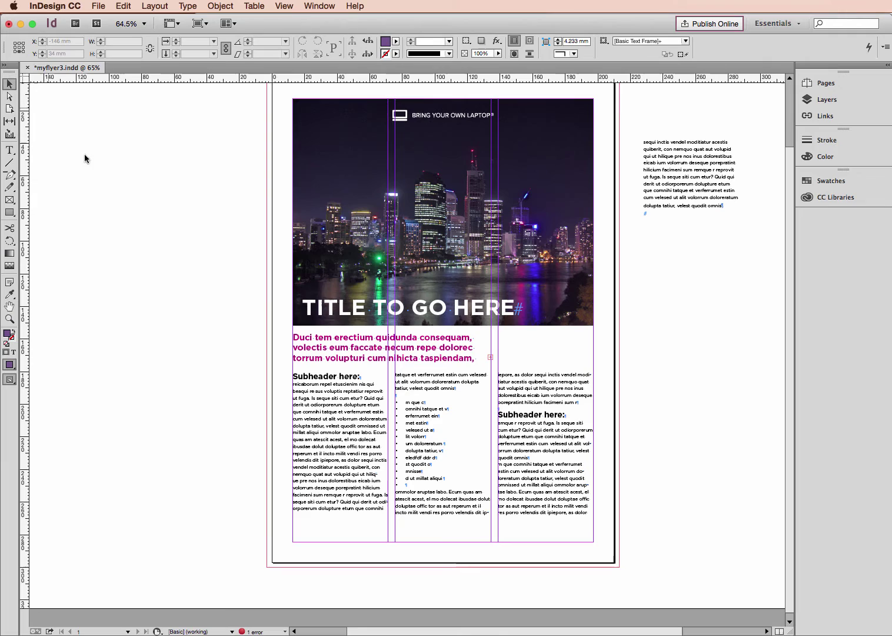
pyautogui.click(8, 213)
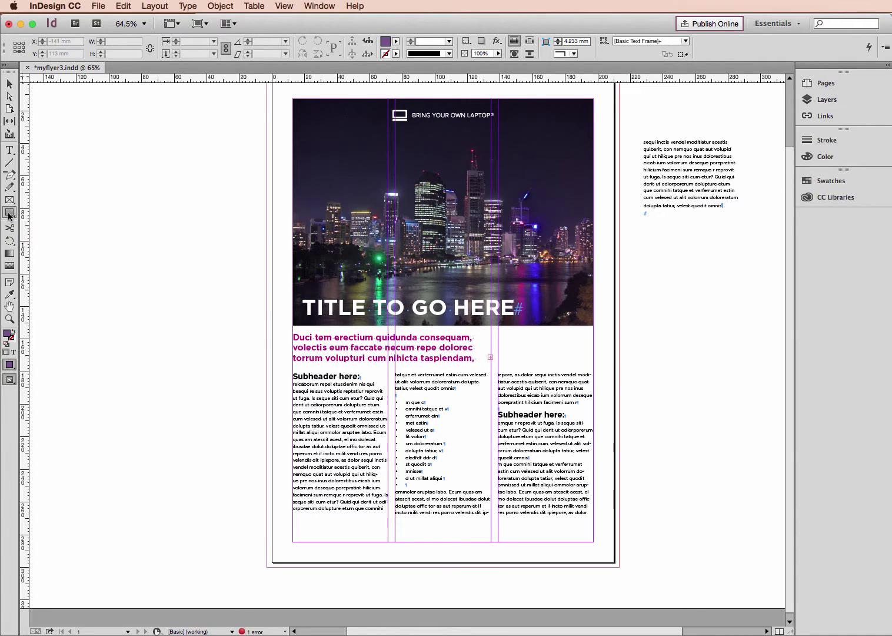
pyautogui.click(10, 214)
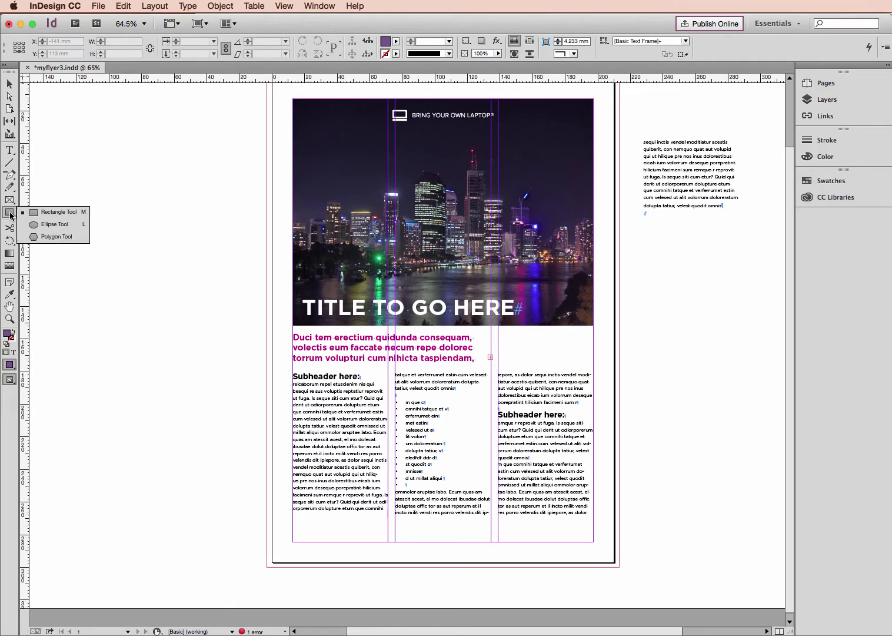
pyautogui.moveTo(10, 213); pyautogui.dragTo(36, 216)
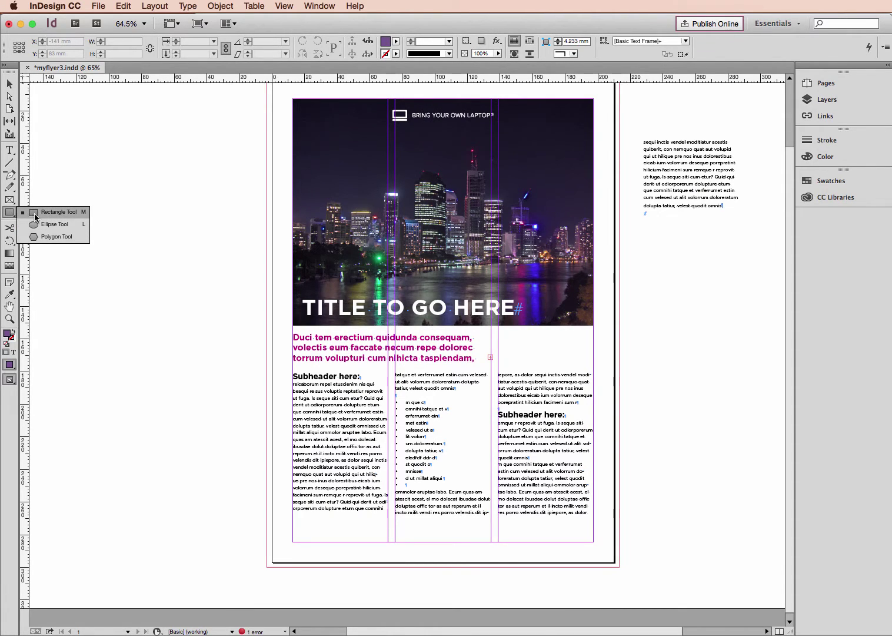
pyautogui.click(35, 216)
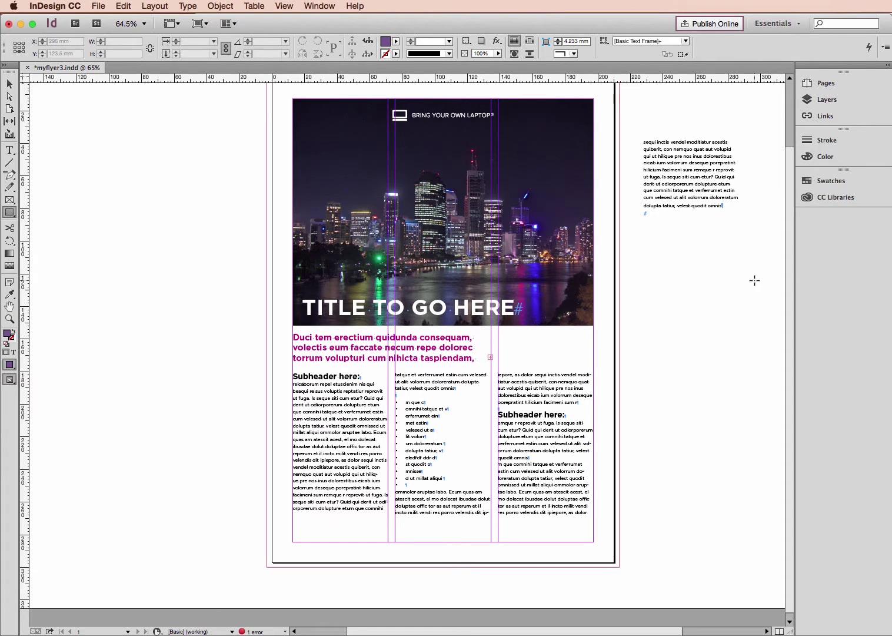
# Step: Make the dark pink swatch the fill colour from the Swatches panel
pyautogui.click(831, 182)
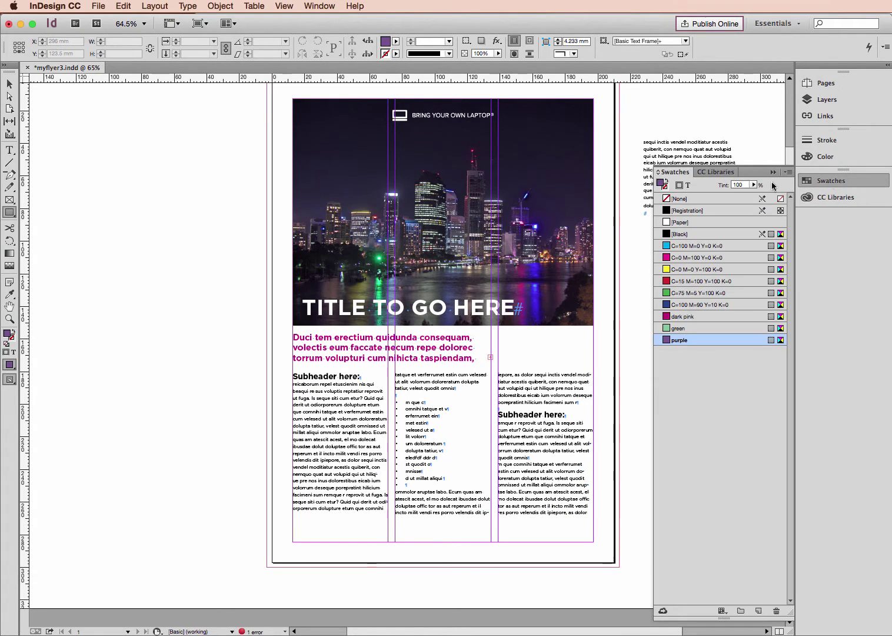
pyautogui.click(666, 318)
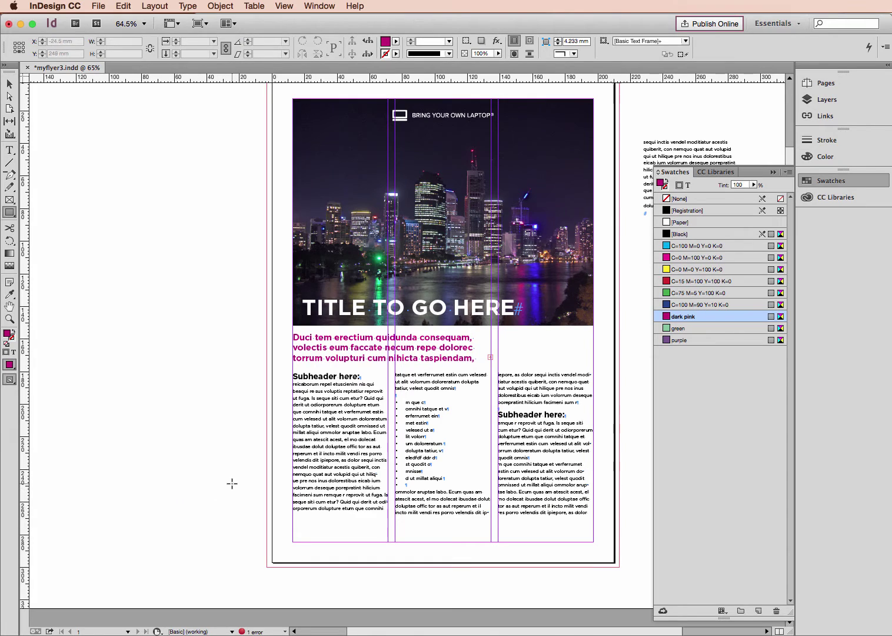
# Step: Draw a dark pink bar across the page bottom, then undo the stray pasteboard test rectangles
pyautogui.moveTo(292, 516); pyautogui.dragTo(593, 546)
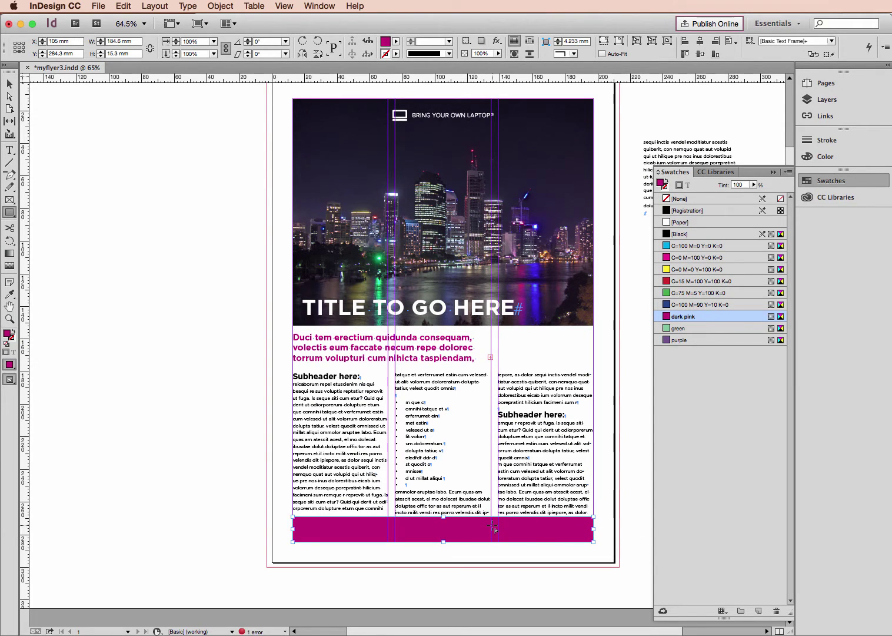
pyautogui.click(8, 214)
pyautogui.moveTo(130, 303); pyautogui.dragTo(190, 456)
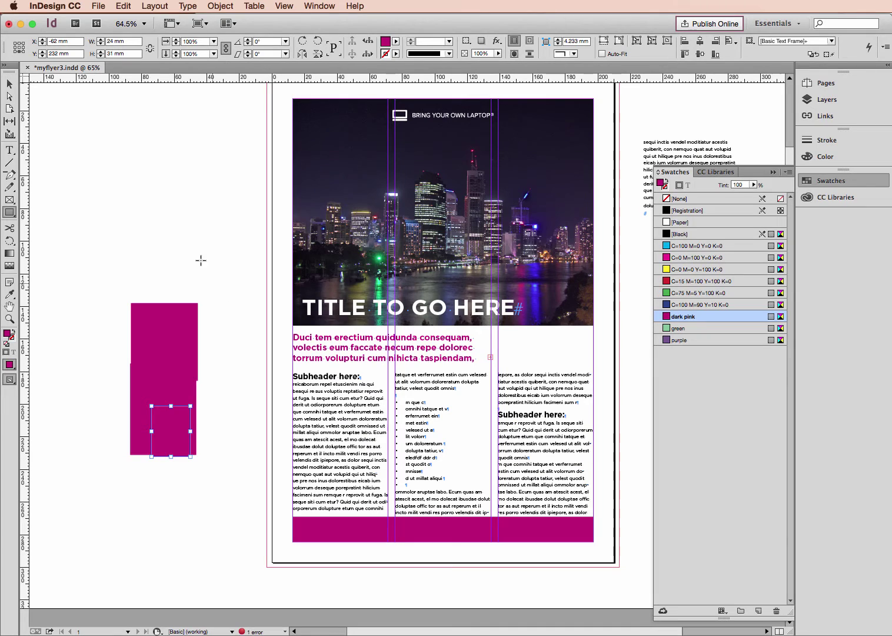
pyautogui.click(9, 83)
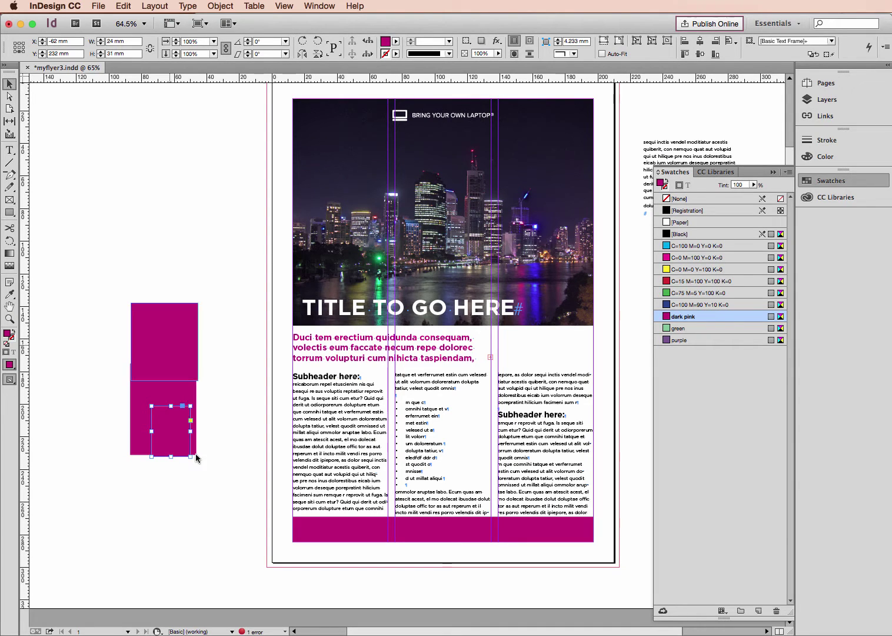
pyautogui.press('super+z')
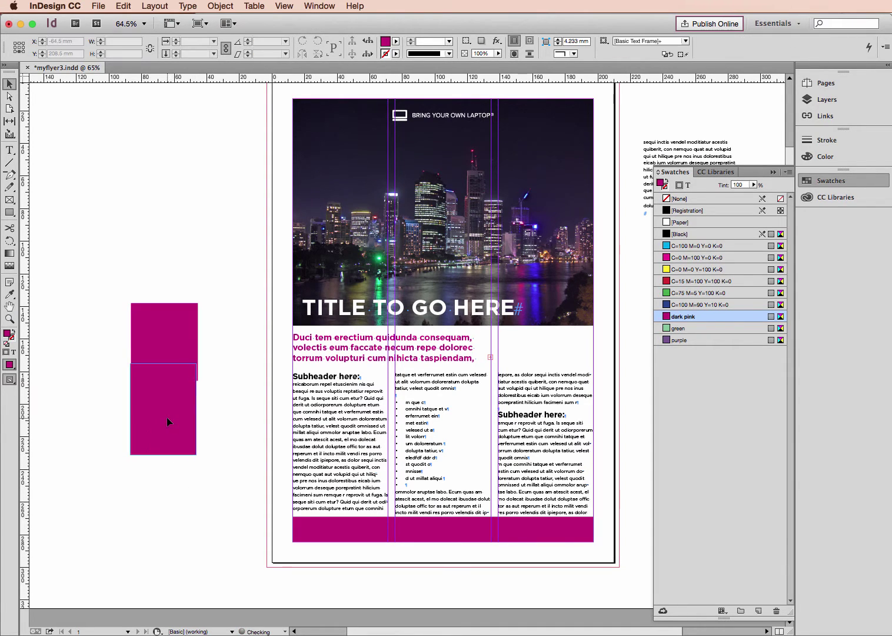
pyautogui.press('super+z')
pyautogui.press('super+z')
pyautogui.press('super+z')
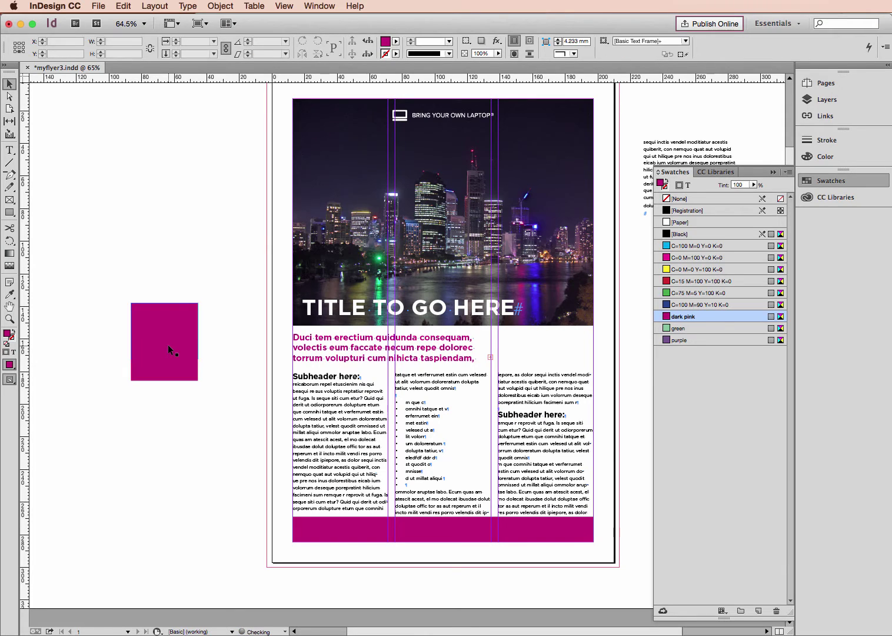
# Step: Lower the bottom bar's top edge so the dark pink bar is 13.2 mm tall
pyautogui.click(478, 522)
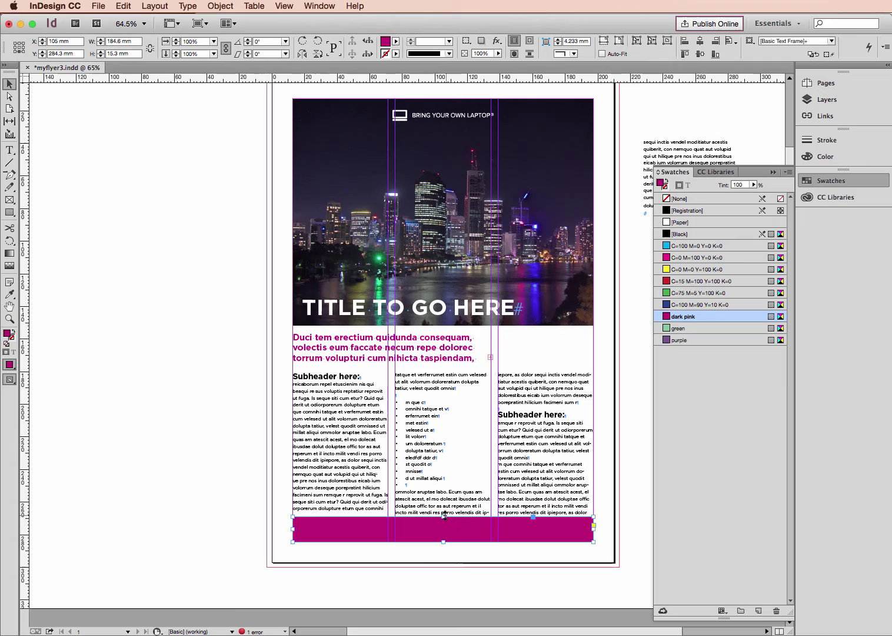
pyautogui.moveTo(443, 516)
pyautogui.mouseDown()
pyautogui.moveTo(444, 528)
pyautogui.moveTo(446, 516)
pyautogui.mouseUp()
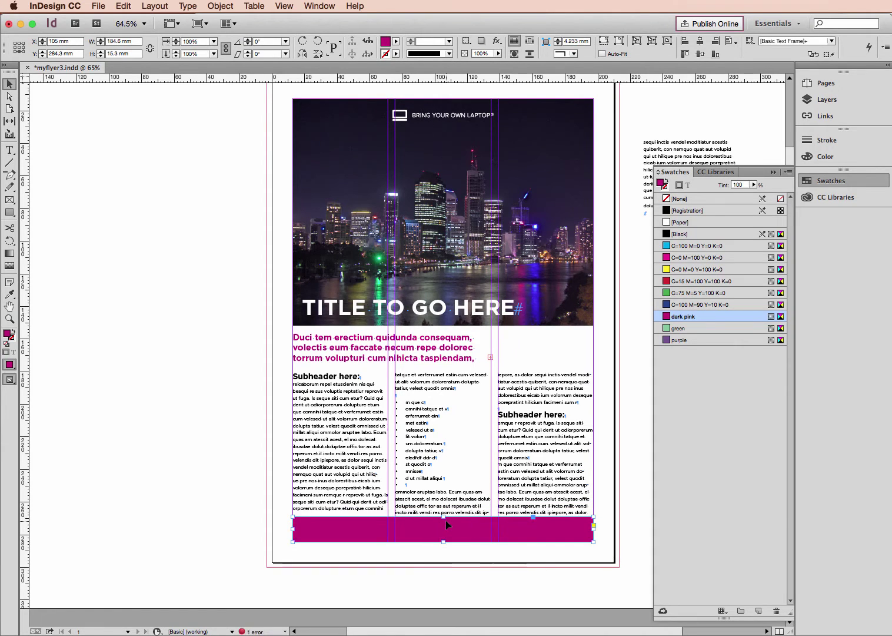
pyautogui.press('super+equal')
pyautogui.press('super+equal')
pyautogui.press('super+equal')
pyautogui.press('super+equal')
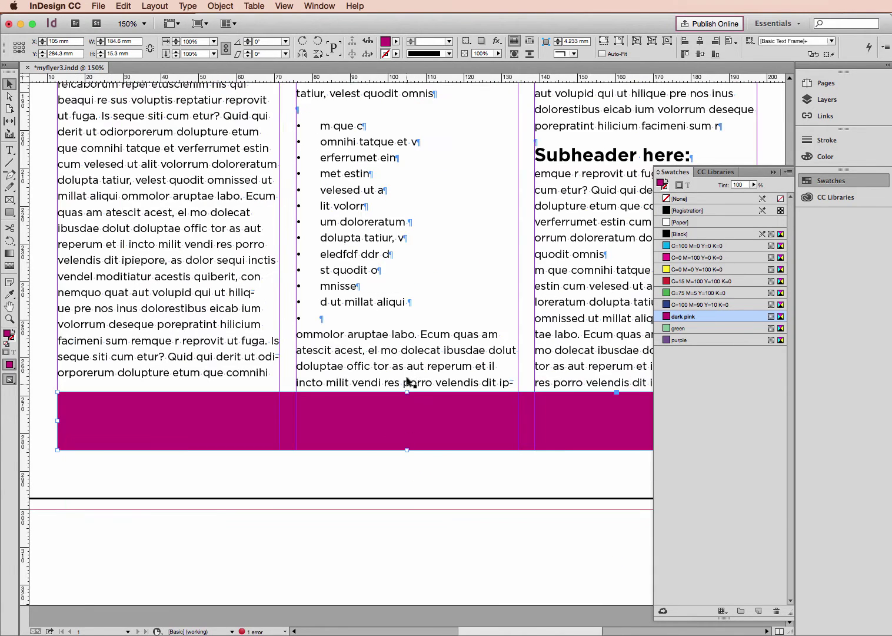
pyautogui.moveTo(407, 392); pyautogui.dragTo(408, 399)
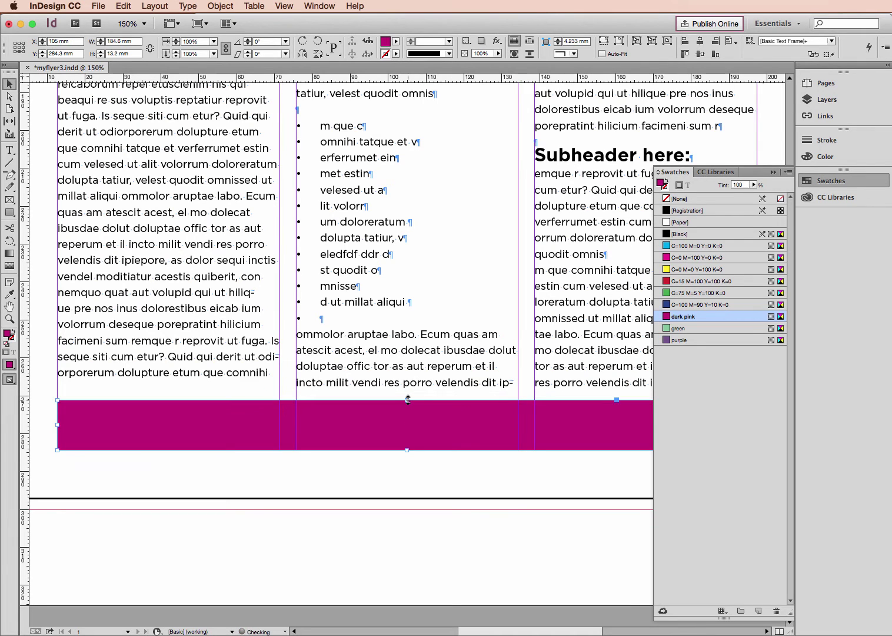
pyautogui.press('super+minus')
pyautogui.press('super+minus')
pyautogui.press('super+minus')
pyautogui.press('super+minus')
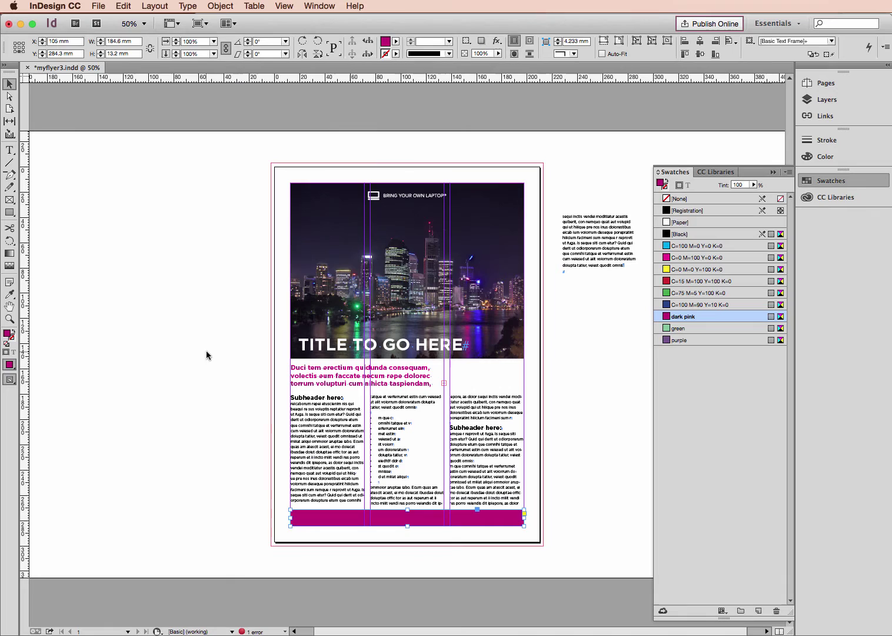
# Step: Draw a thin 4.8 mm dark pink bar along the city photo's bottom edge
pyautogui.click(207, 350)
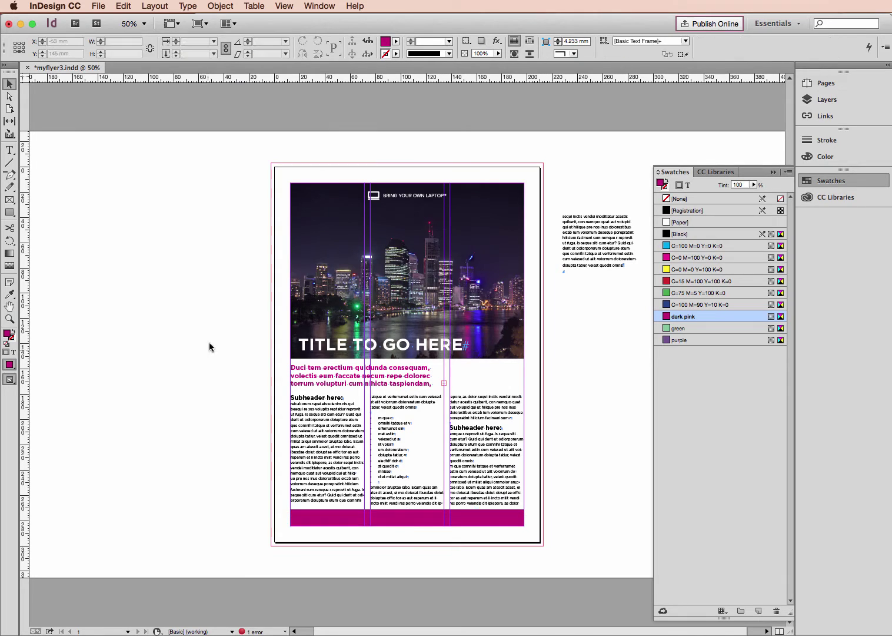
pyautogui.click(9, 212)
pyautogui.moveTo(291, 357); pyautogui.dragTo(524, 369)
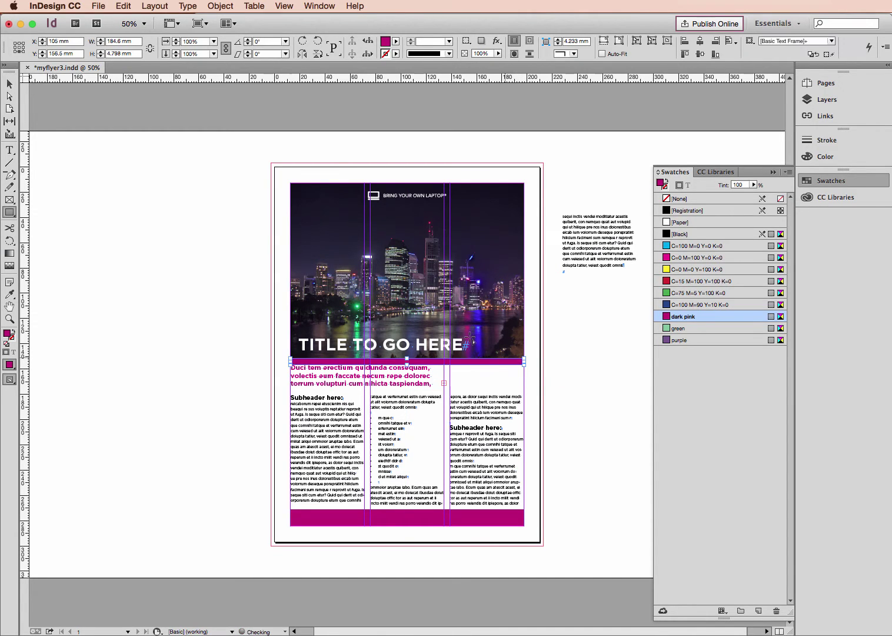
pyautogui.click(9, 85)
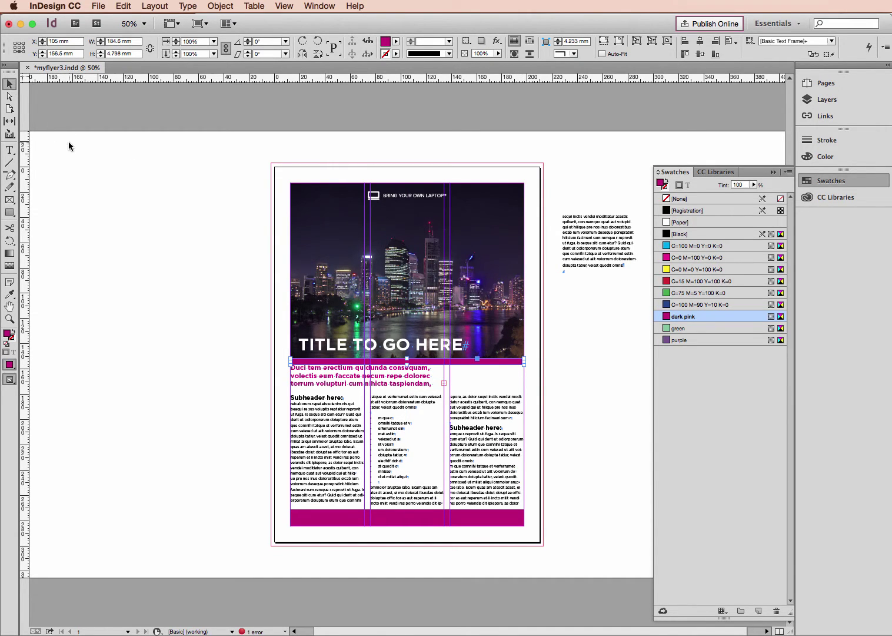
pyautogui.press('Up')
pyautogui.press('Up')
pyautogui.press('Up')
pyautogui.press('Up')
pyautogui.press('Up')
pyautogui.press('Up')
pyautogui.press('Up')
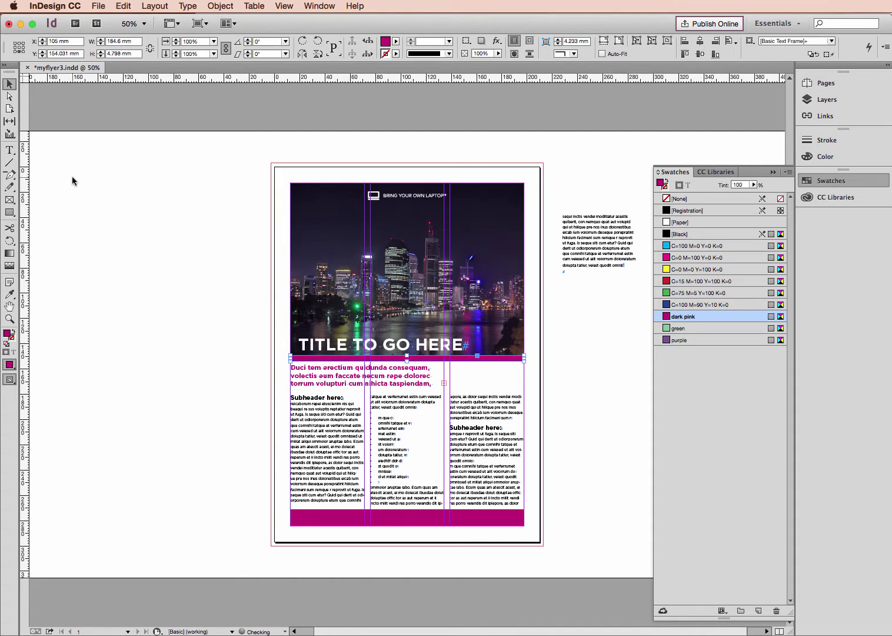
pyautogui.press('Up')
pyautogui.press('Up')
pyautogui.press('Up')
pyautogui.press('Up')
pyautogui.press('Up')
pyautogui.press('Up')
pyautogui.press('Up')
pyautogui.press('Up')
pyautogui.press('Up')
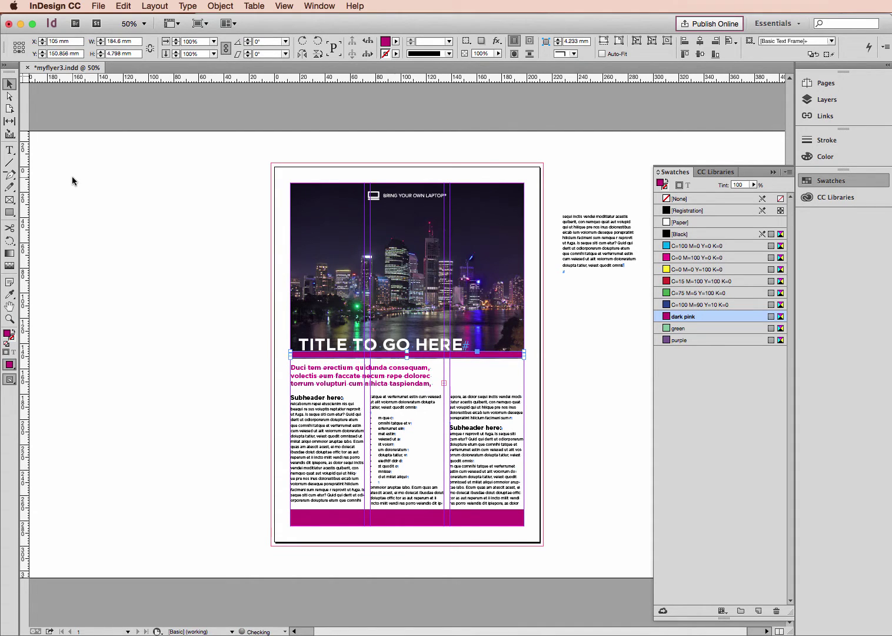
pyautogui.press('Down')
pyautogui.press('Down')
pyautogui.press('Down')
pyautogui.press('Down')
pyautogui.press('Down')
pyautogui.press('Down')
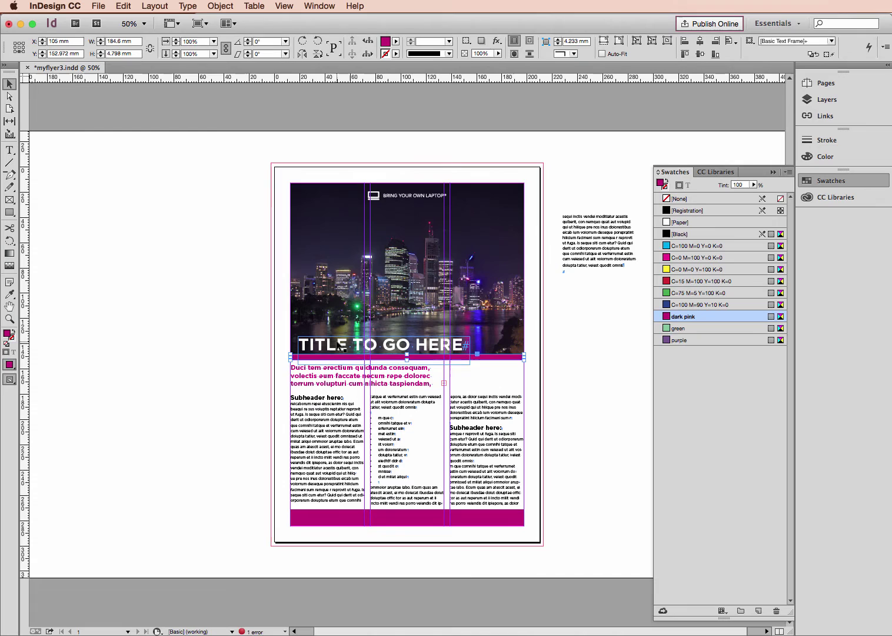
# Step: Shorten the title text frame from its bottom edge and nudge it into place
pyautogui.click(343, 349)
pyautogui.press('Up')
pyautogui.press('Up')
pyautogui.press('Up')
pyautogui.press('Up')
pyautogui.press('Up')
pyautogui.press('Up')
pyautogui.press('Up')
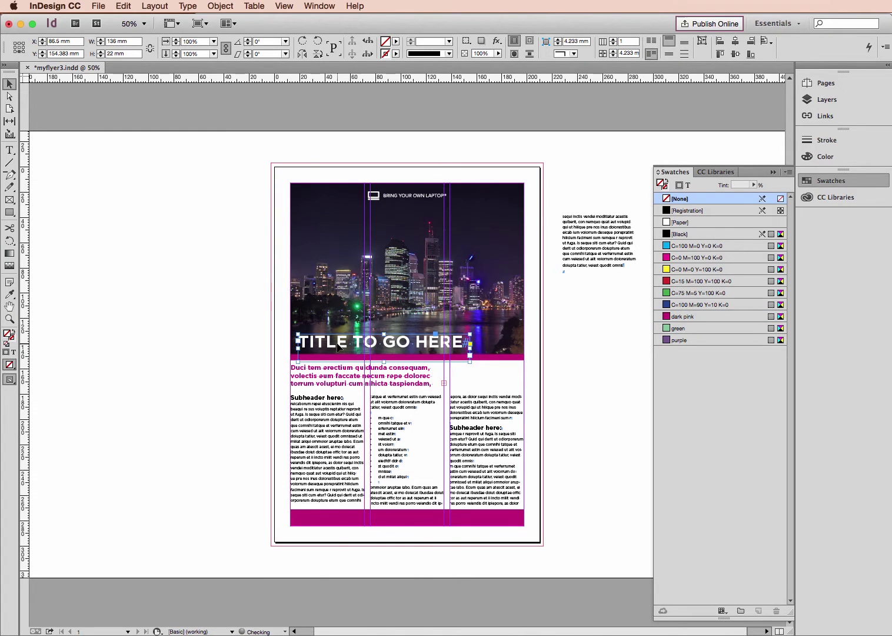
pyautogui.moveTo(383, 361); pyautogui.dragTo(384, 354)
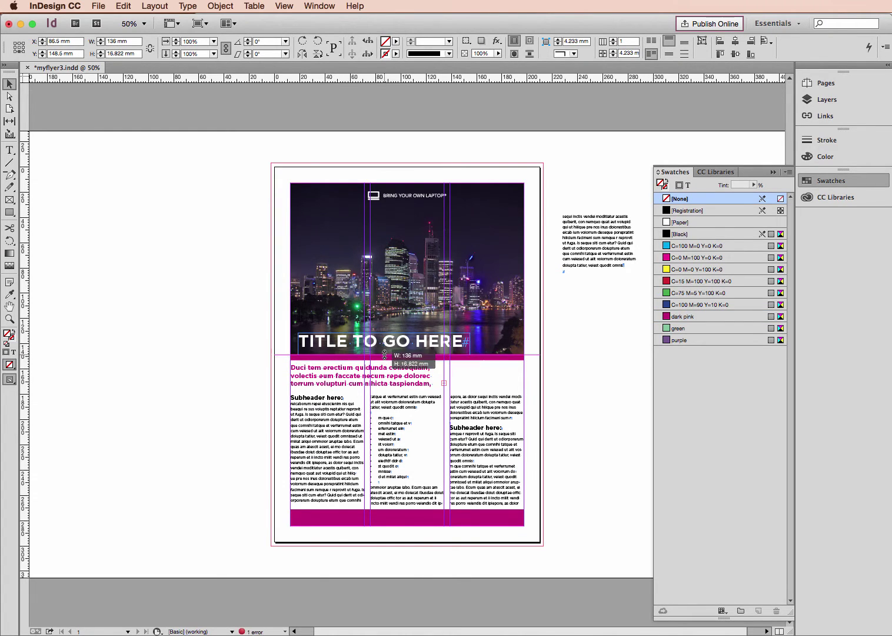
pyautogui.press('Down')
pyautogui.press('Down')
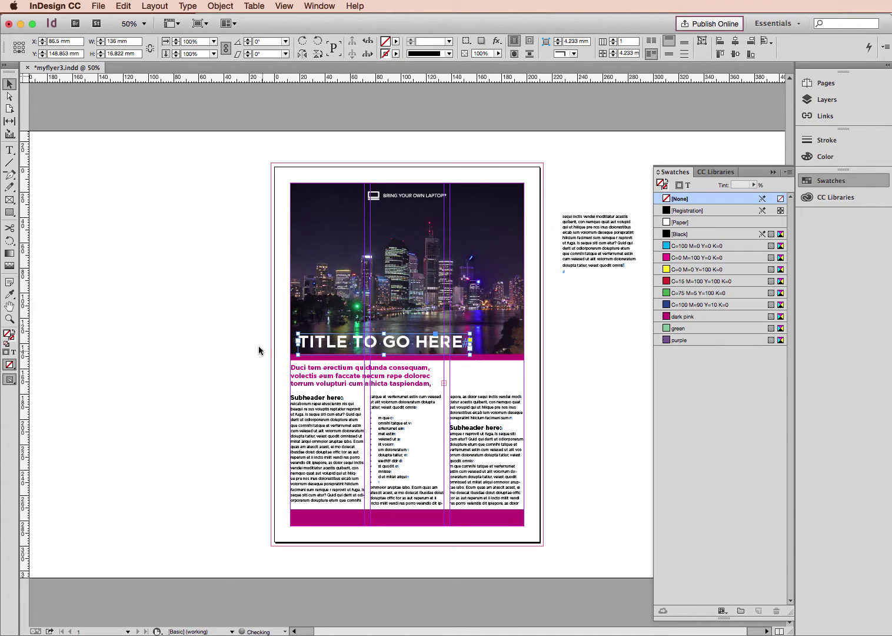
pyautogui.click(258, 347)
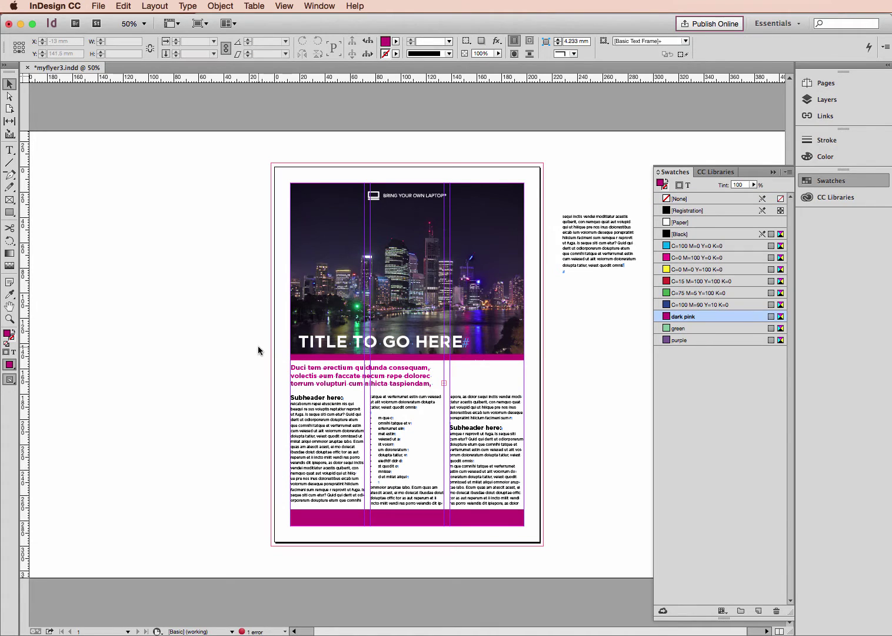
# Step: Set the Polygon Tool to 50 sides with a 15% star inset
pyautogui.click(13, 215)
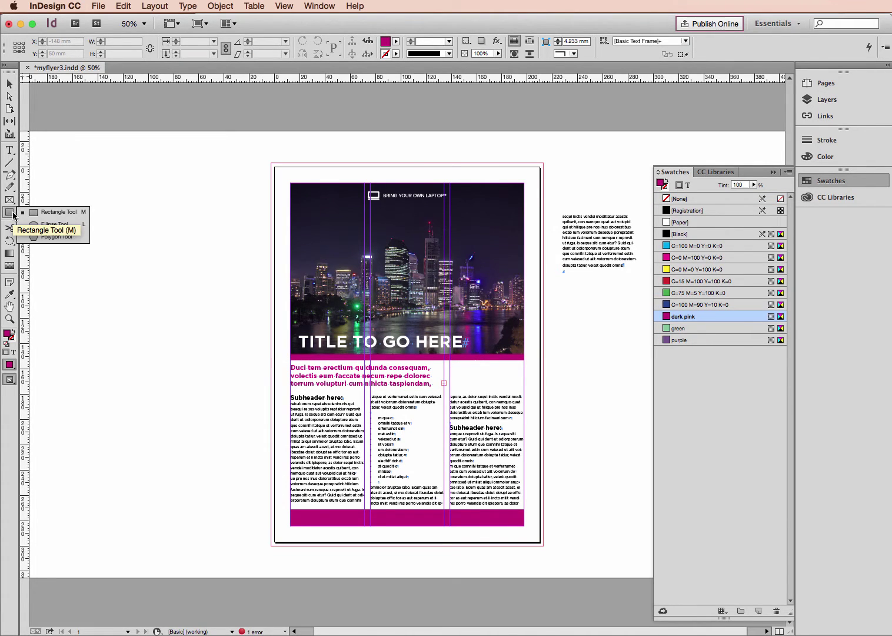
pyautogui.click(54, 239)
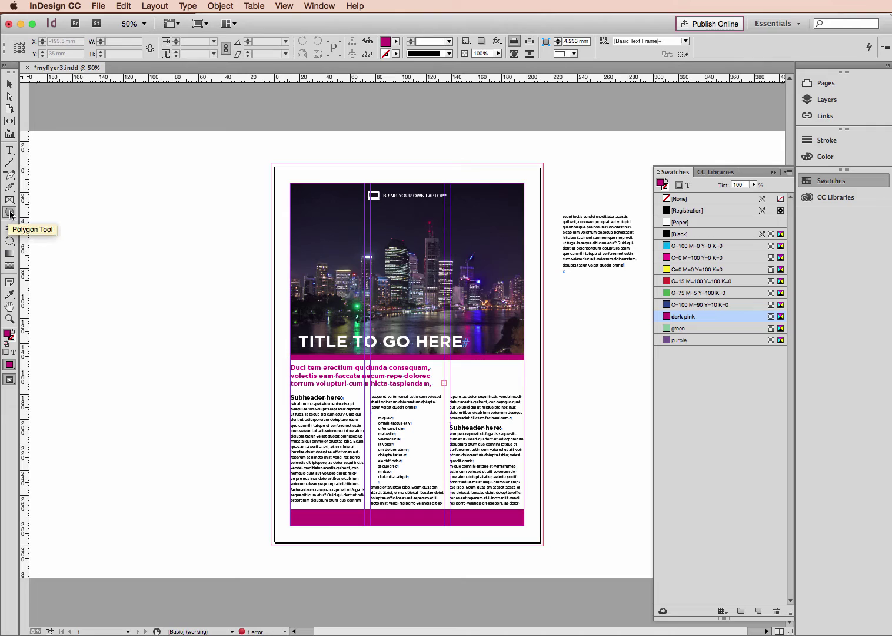
pyautogui.doubleClick(9, 213)
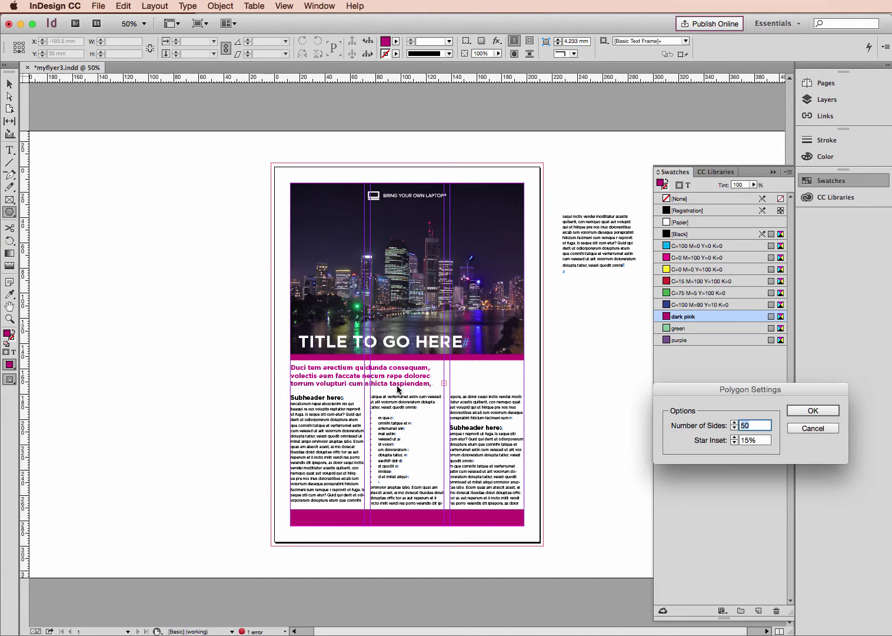
pyautogui.moveTo(705, 382); pyautogui.dragTo(494, 343)
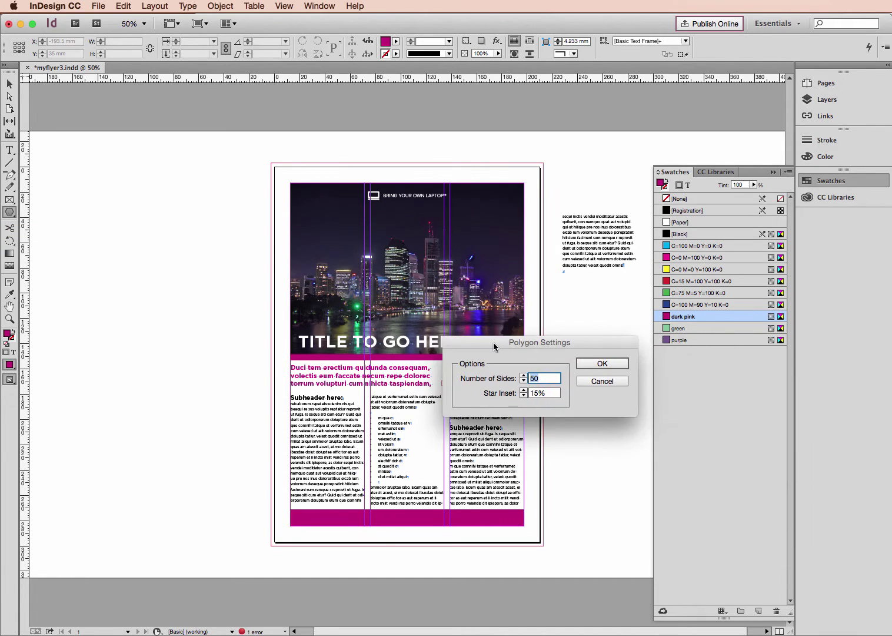
pyautogui.click(550, 394)
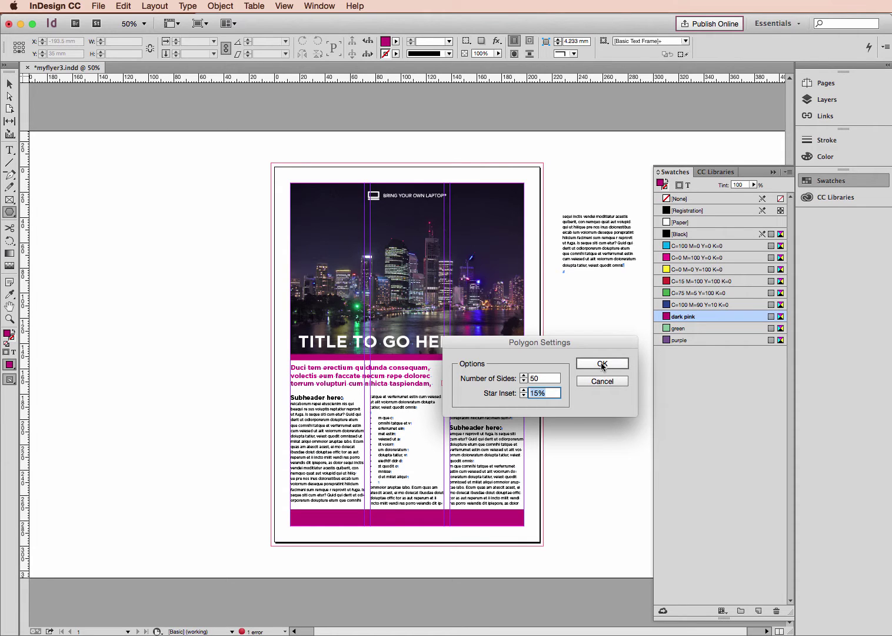
pyautogui.click(597, 363)
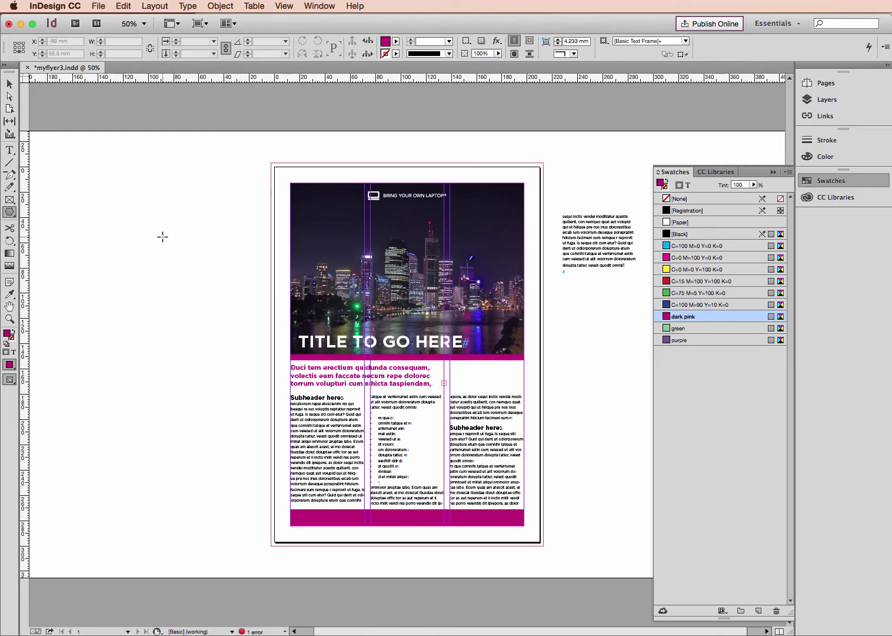
# Step: Draw several dark pink starbursts left of the page: stretched, 71 mm round, two small
pyautogui.moveTo(161, 226); pyautogui.dragTo(217, 366)
pyautogui.moveTo(123, 233); pyautogui.dragTo(223, 268)
pyautogui.moveTo(147, 183); pyautogui.dragTo(195, 302)
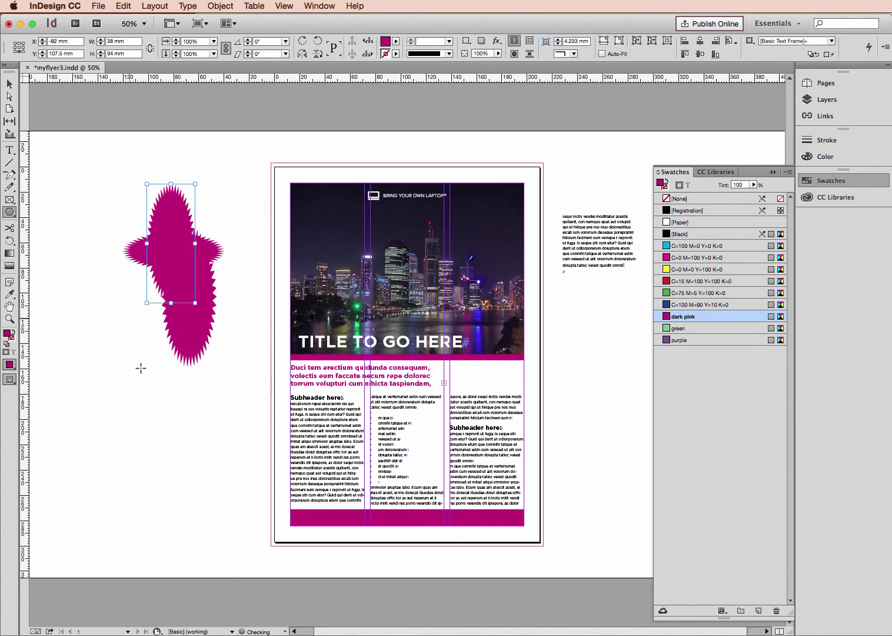
pyautogui.moveTo(119, 382); pyautogui.dragTo(207, 471)
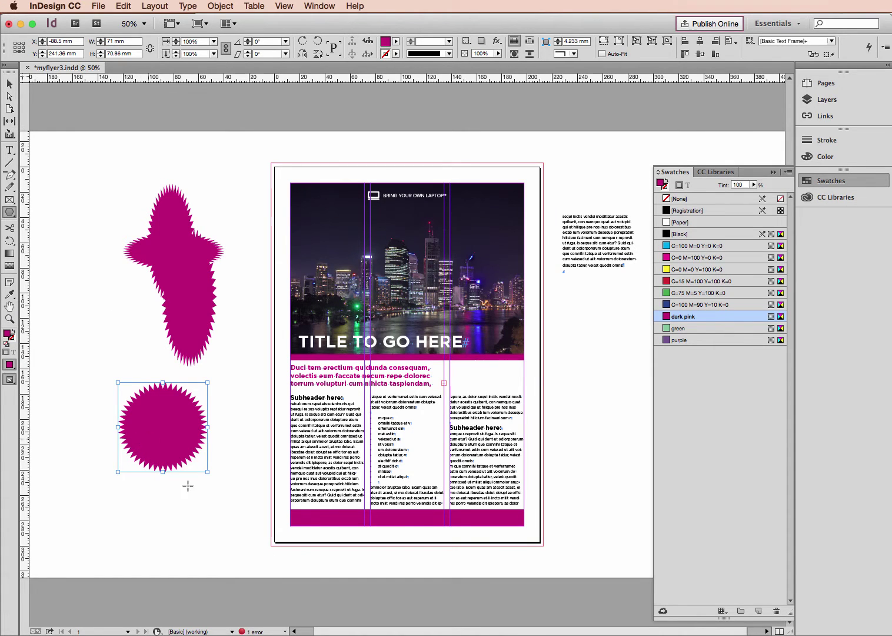
pyautogui.moveTo(206, 469); pyautogui.dragTo(249, 513)
pyautogui.moveTo(160, 483); pyautogui.dragTo(212, 534)
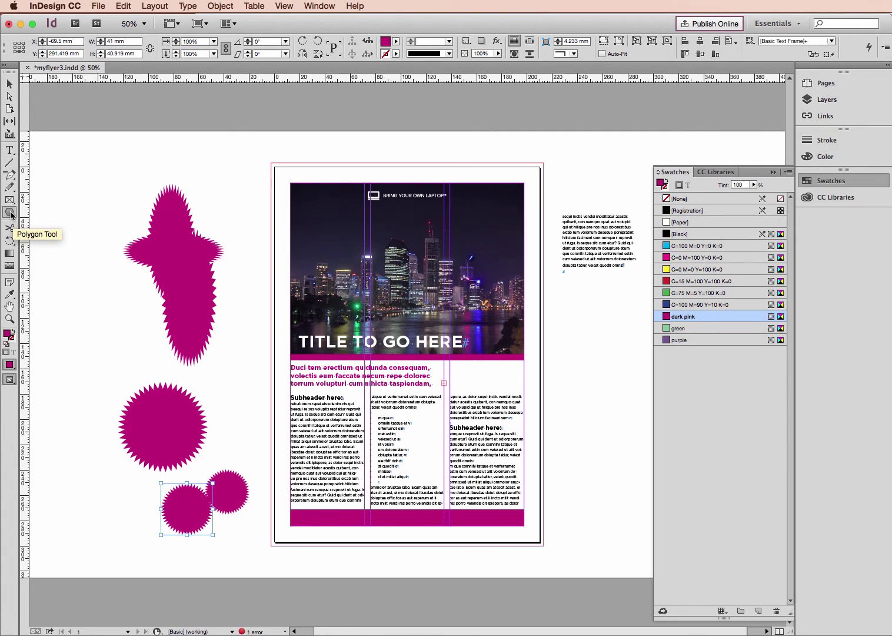
# Step: Delete the three overlapping stars and the two small stars from the pasteboard
pyautogui.click(9, 83)
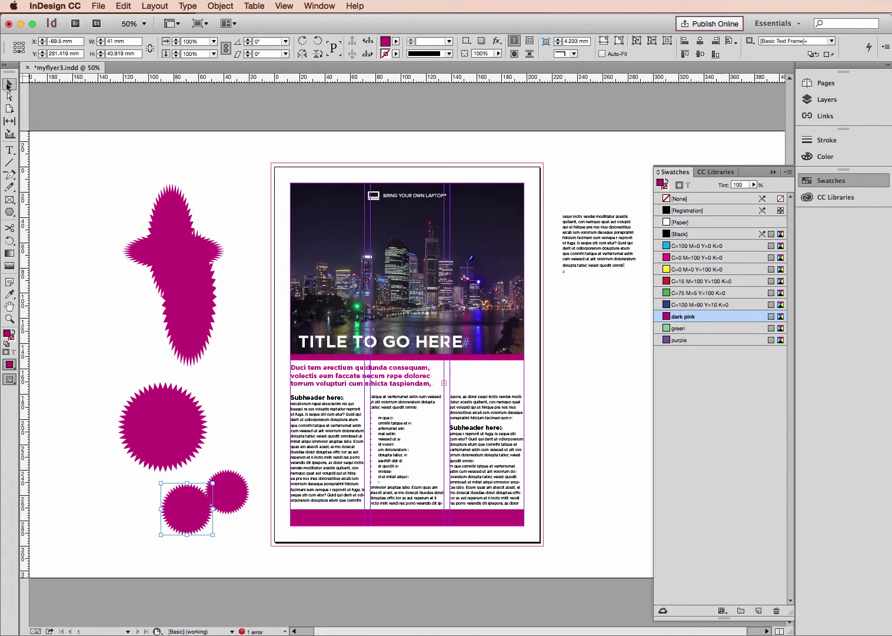
pyautogui.click(157, 195)
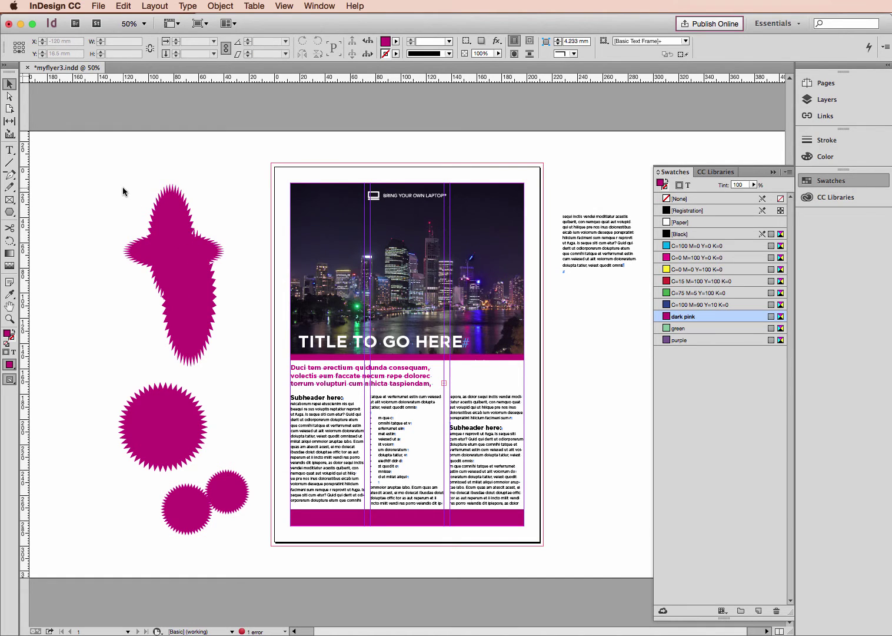
pyautogui.moveTo(130, 199); pyautogui.dragTo(227, 295)
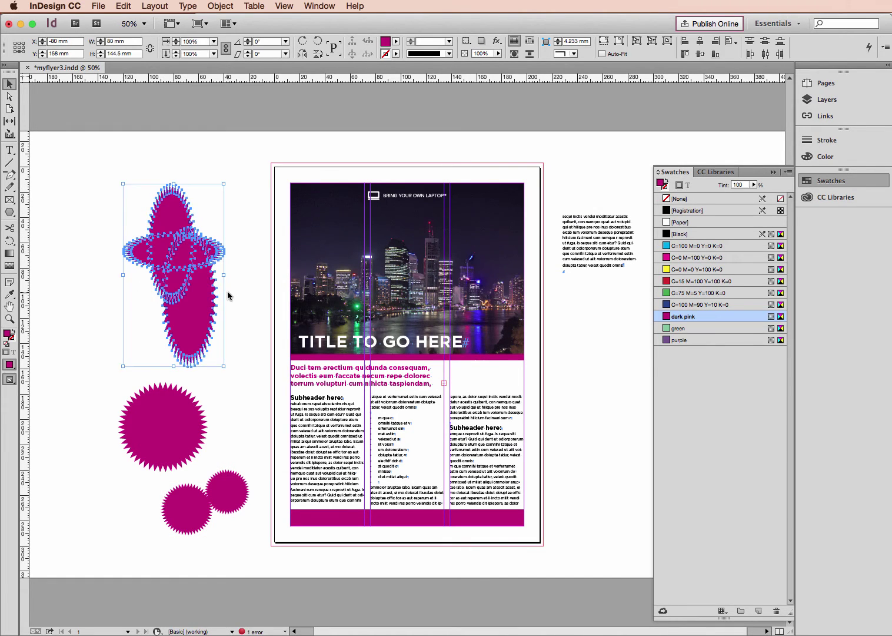
pyautogui.press('Delete')
pyautogui.click(219, 505)
pyautogui.press('Delete')
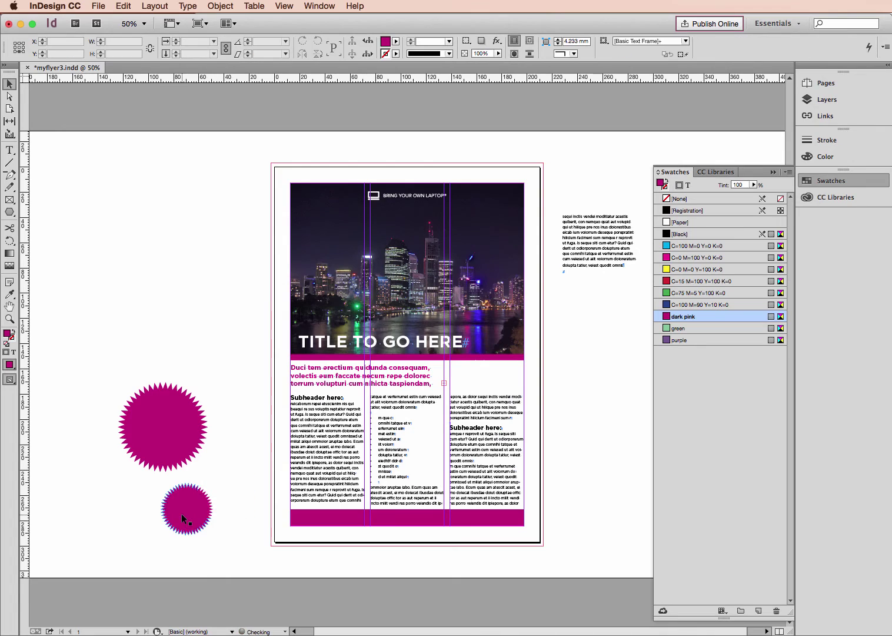
pyautogui.click(182, 514)
pyautogui.press('Delete')
# Step: Resize the remaining round star to about 62 mm wide
pyautogui.click(154, 438)
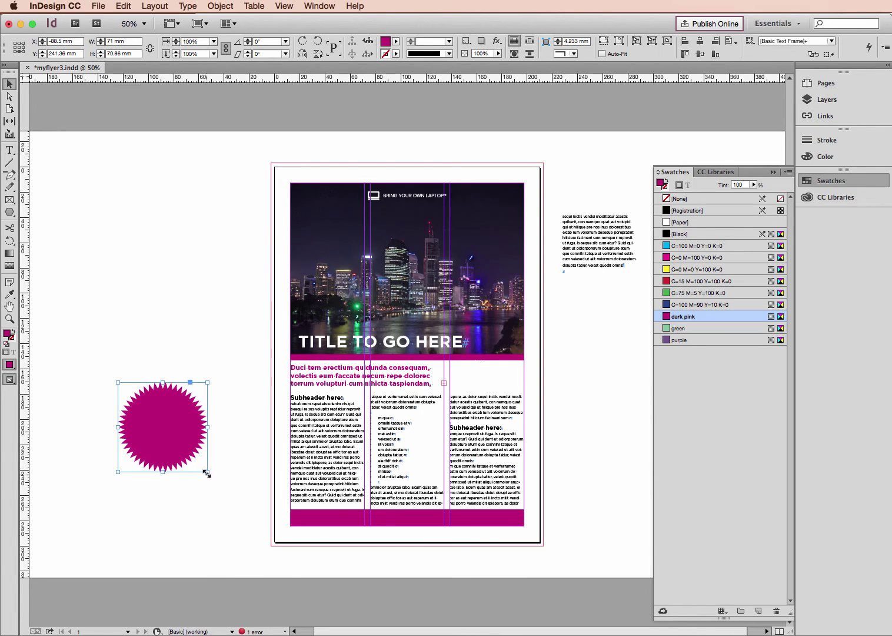
pyautogui.moveTo(204, 472); pyautogui.dragTo(160, 528)
pyautogui.press('super+z')
pyautogui.moveTo(207, 473)
pyautogui.mouseDown()
pyautogui.moveTo(241, 522)
pyautogui.moveTo(255, 522)
pyautogui.moveTo(196, 458)
pyautogui.mouseUp()
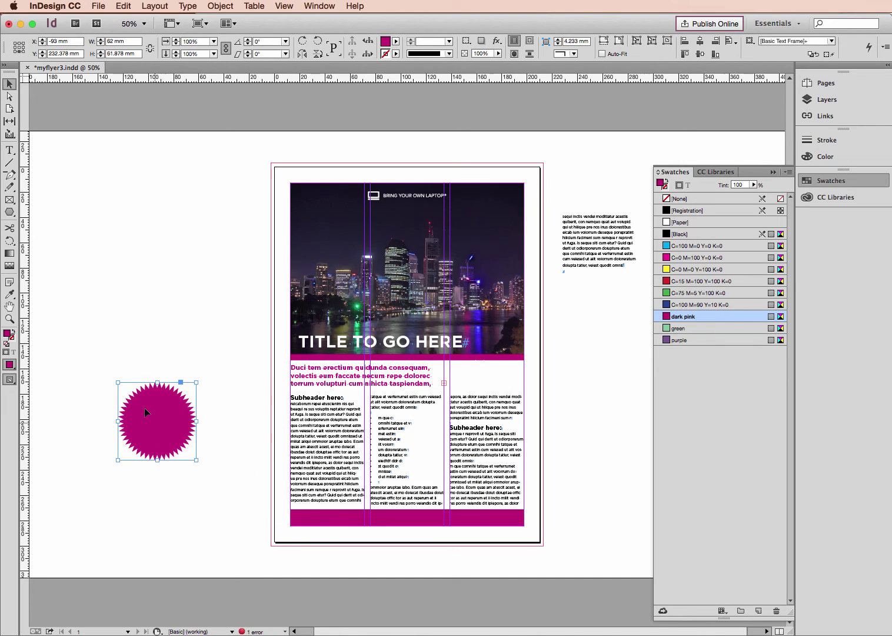
# Step: Move the star beside the title, fill it C=100 M=0 Y=0 K=0, size it 55.5 mm
pyautogui.moveTo(154, 434); pyautogui.dragTo(481, 369)
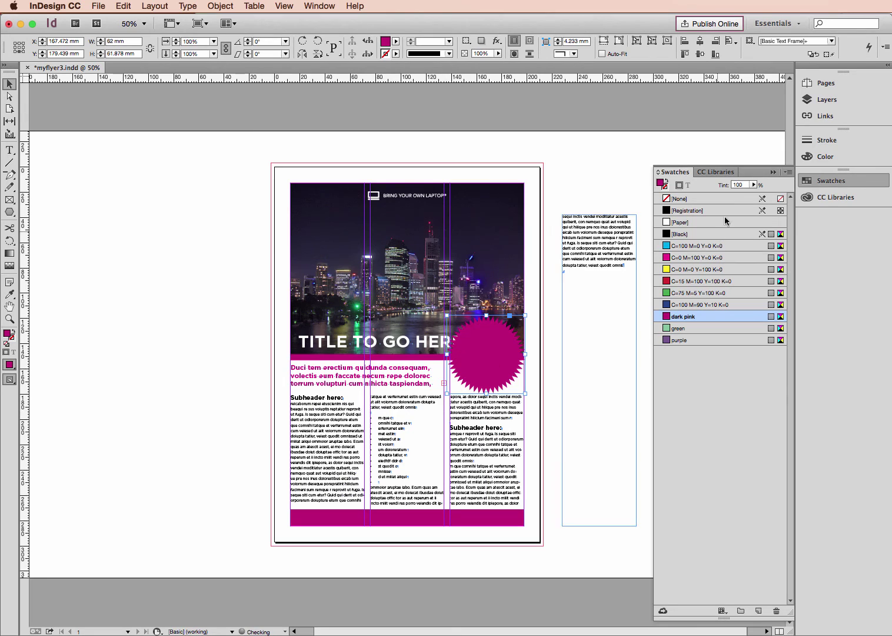
pyautogui.click(666, 247)
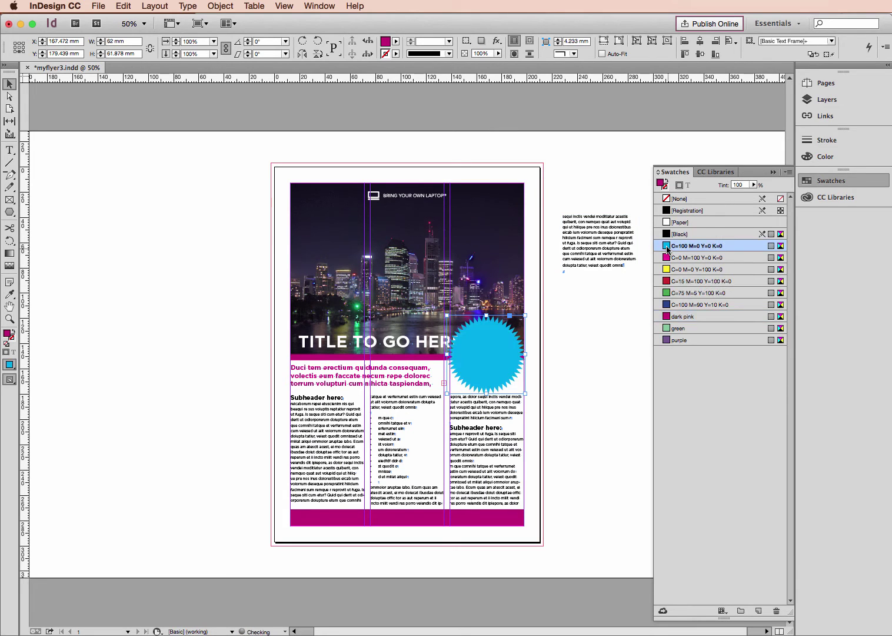
pyautogui.moveTo(446, 315); pyautogui.dragTo(509, 324)
pyautogui.press('super+equal')
pyautogui.press('super+equal')
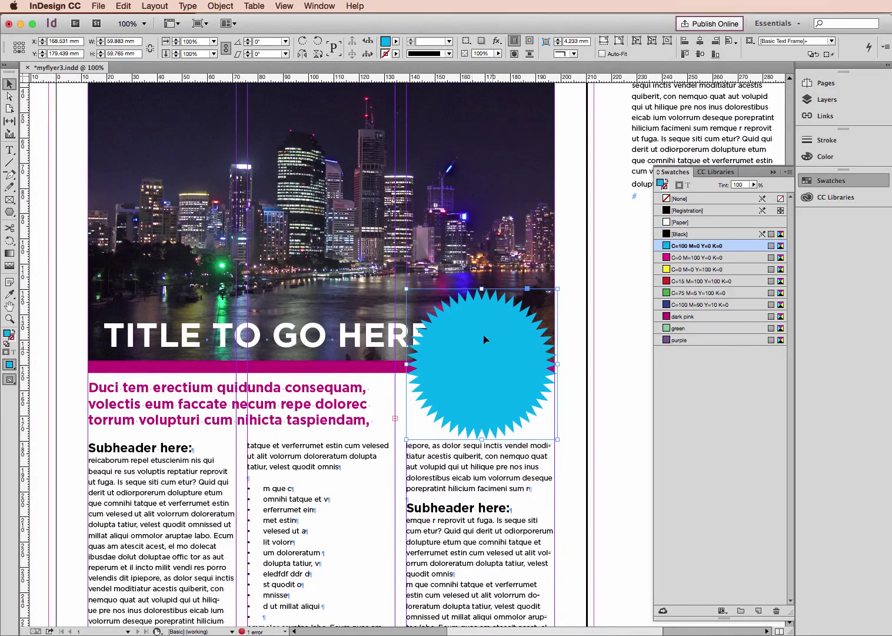
pyautogui.moveTo(406, 288); pyautogui.dragTo(417, 299)
pyautogui.moveTo(442, 343); pyautogui.dragTo(456, 346)
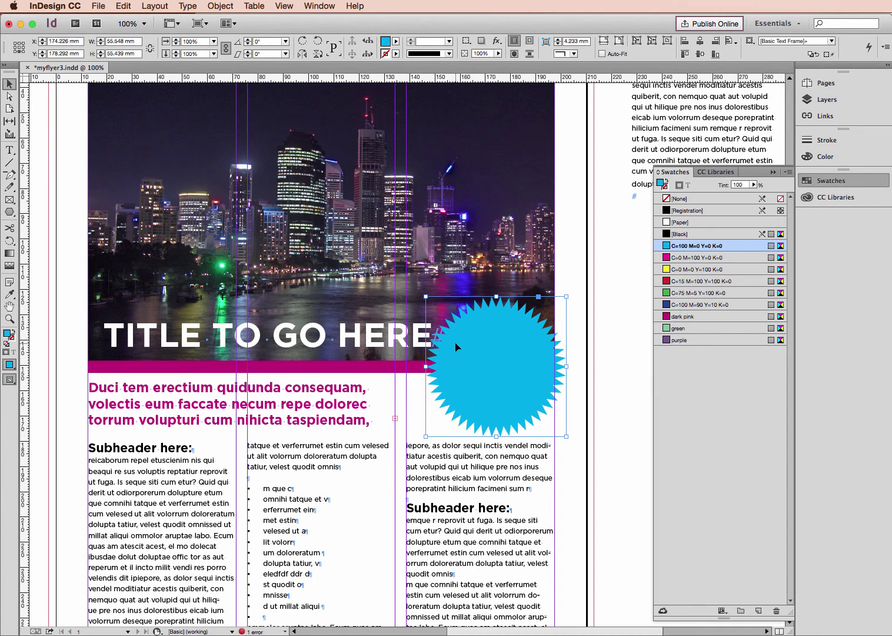
pyautogui.press('Up')
pyautogui.press('Up')
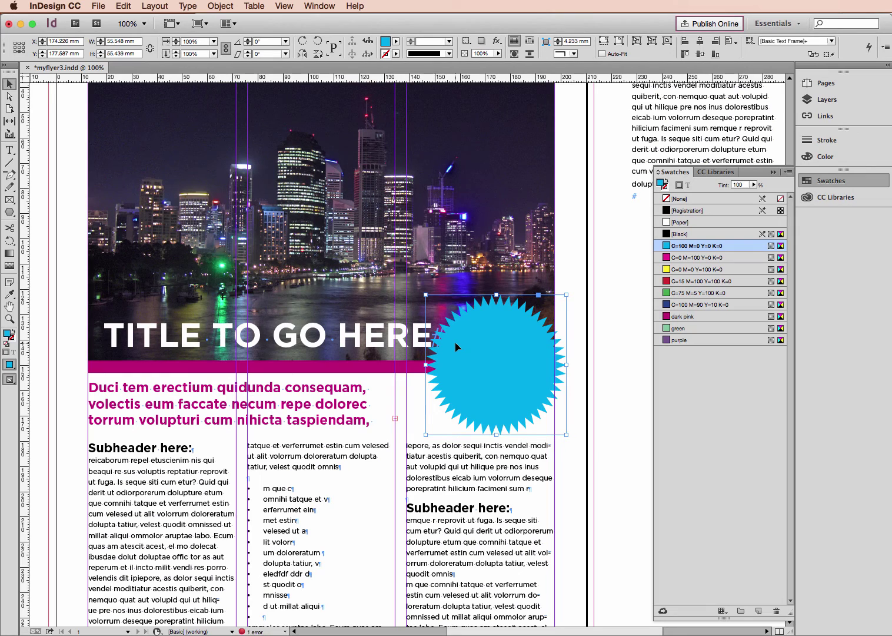
# Step: Reduce the whole title line to 36 pt so it clears the star
pyautogui.click(401, 345)
pyautogui.doubleClick(400, 344)
pyautogui.tripleClick(400, 344)
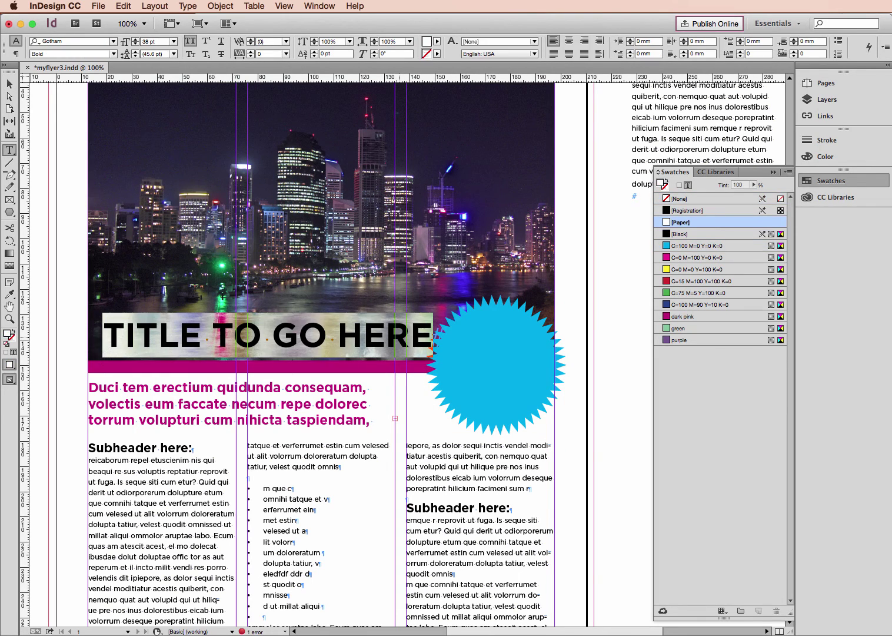
pyautogui.press('super+shift+comma')
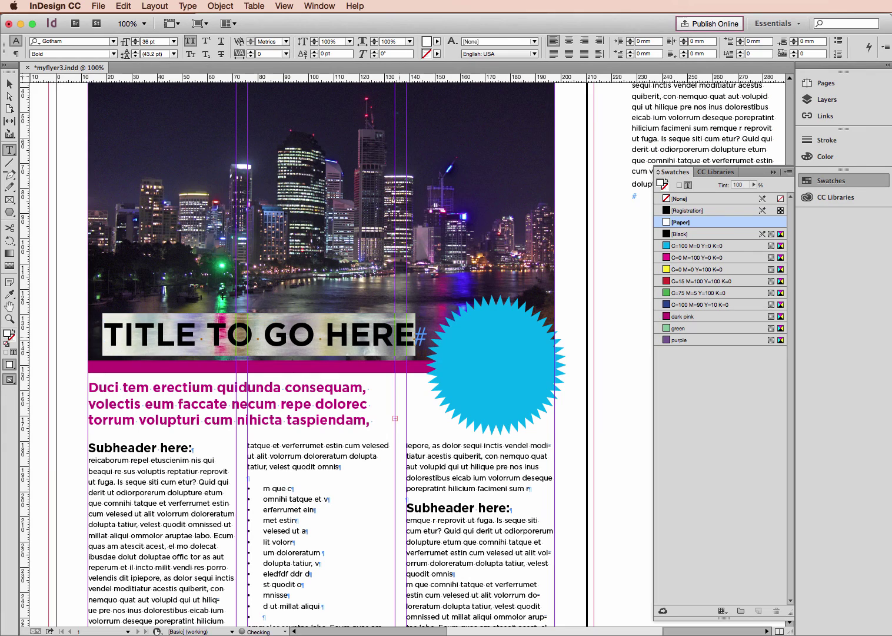
pyautogui.click(9, 84)
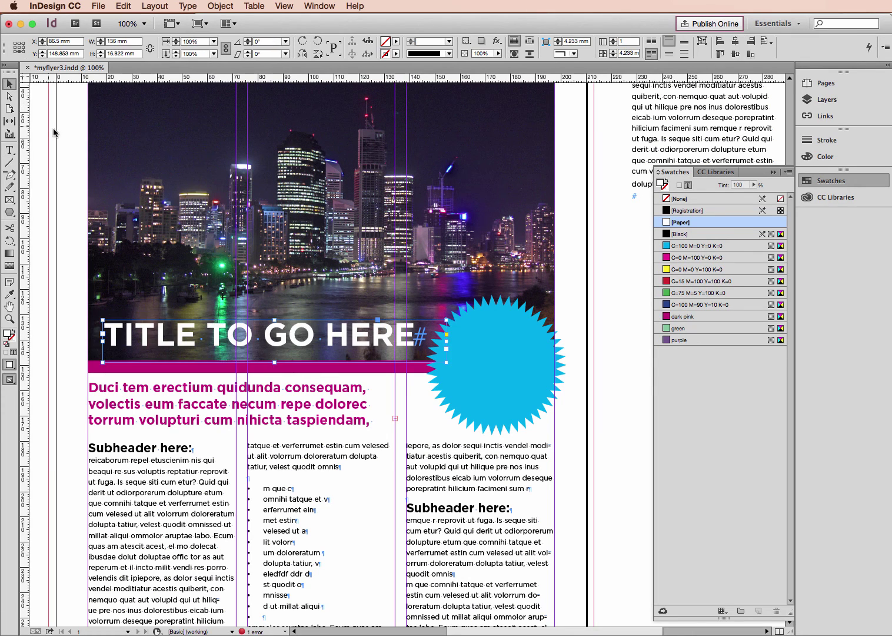
pyautogui.click(56, 353)
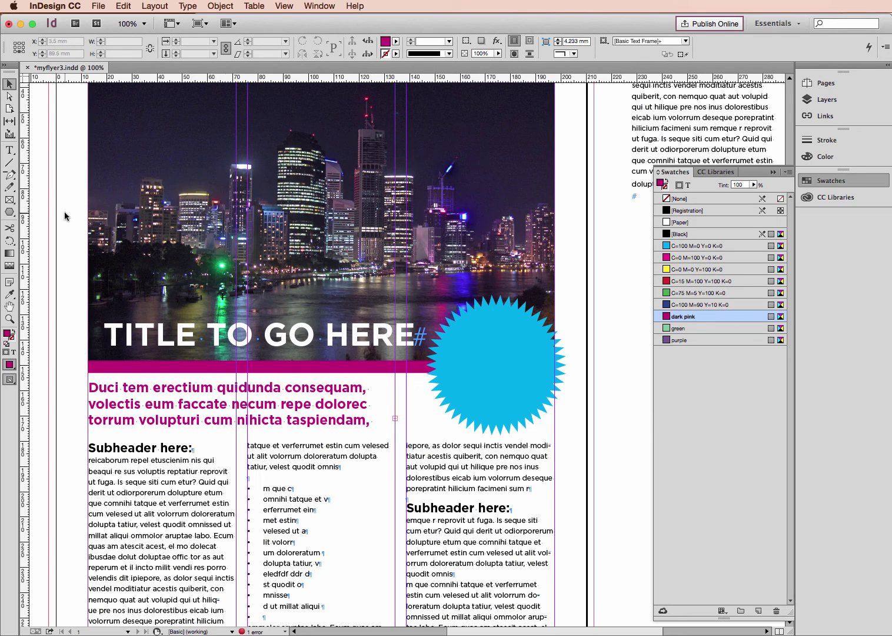
# Step: Check the full flyer in Preview mode and save myflyer3.indd
pyautogui.press('w')
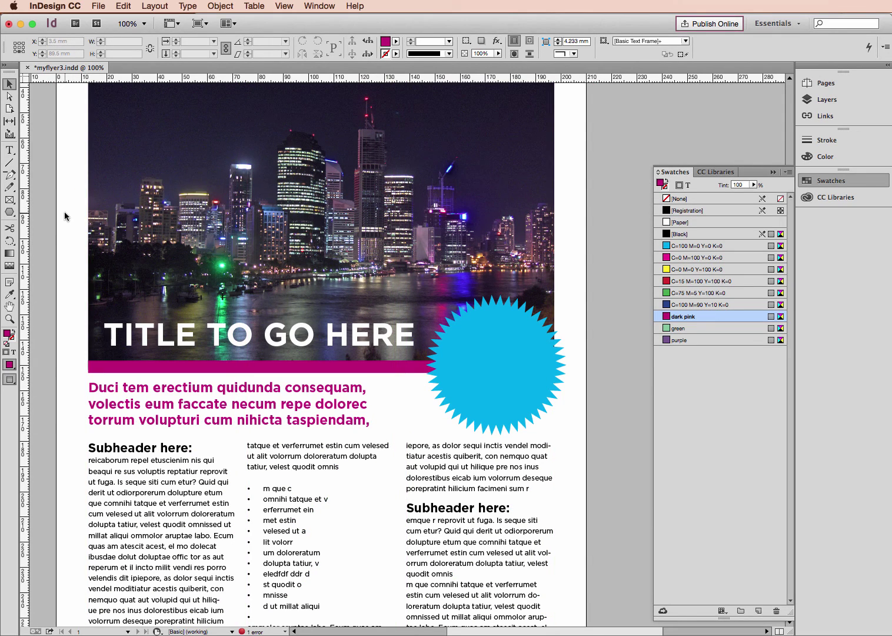
pyautogui.press('super+minus')
pyautogui.press('super+minus')
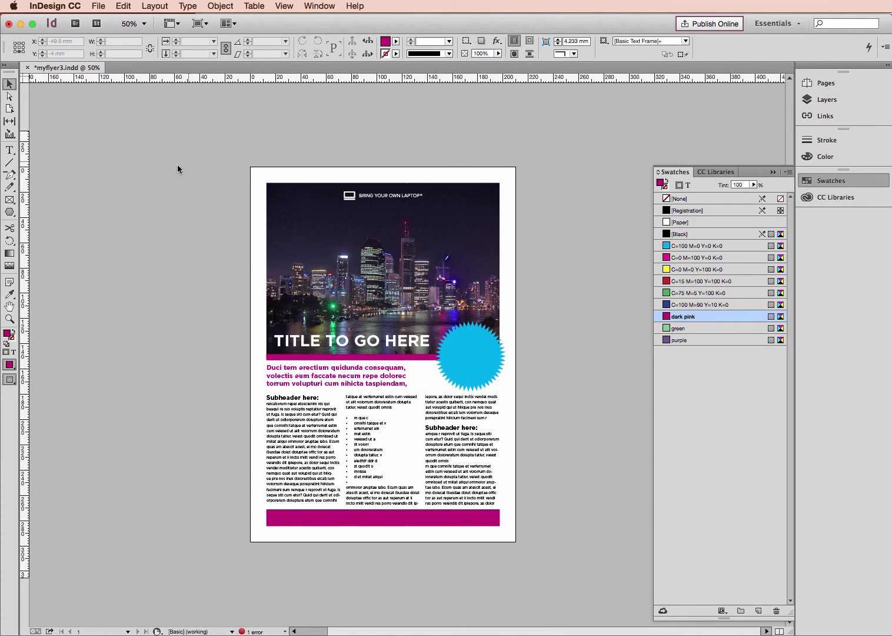
pyautogui.press('super+s')
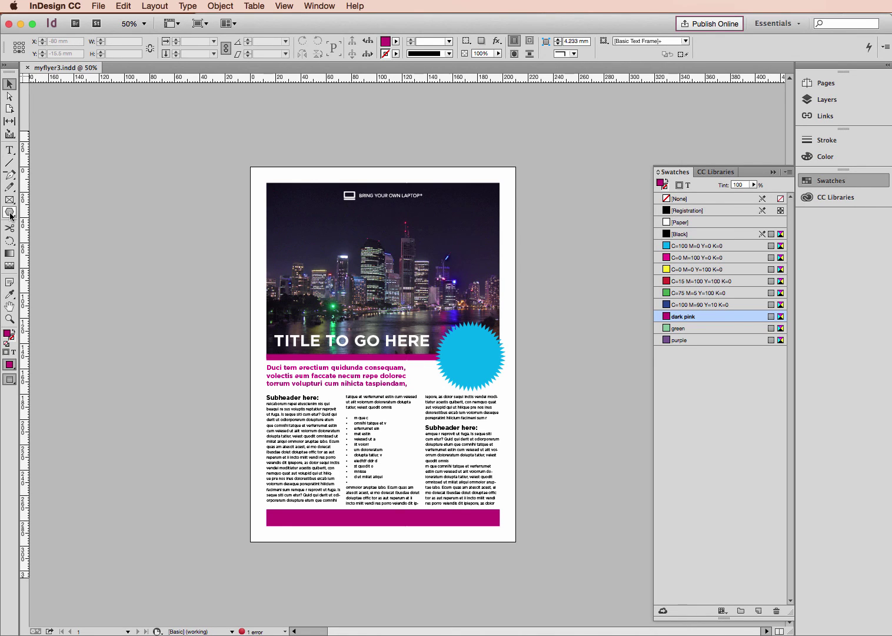
# Step: Return to Normal view and draw a 79.5 mm dark pink circle left of the page
pyautogui.press('w')
pyautogui.moveTo(10, 215); pyautogui.dragTo(41, 221)
pyautogui.moveTo(127, 212); pyautogui.dragTo(229, 313)
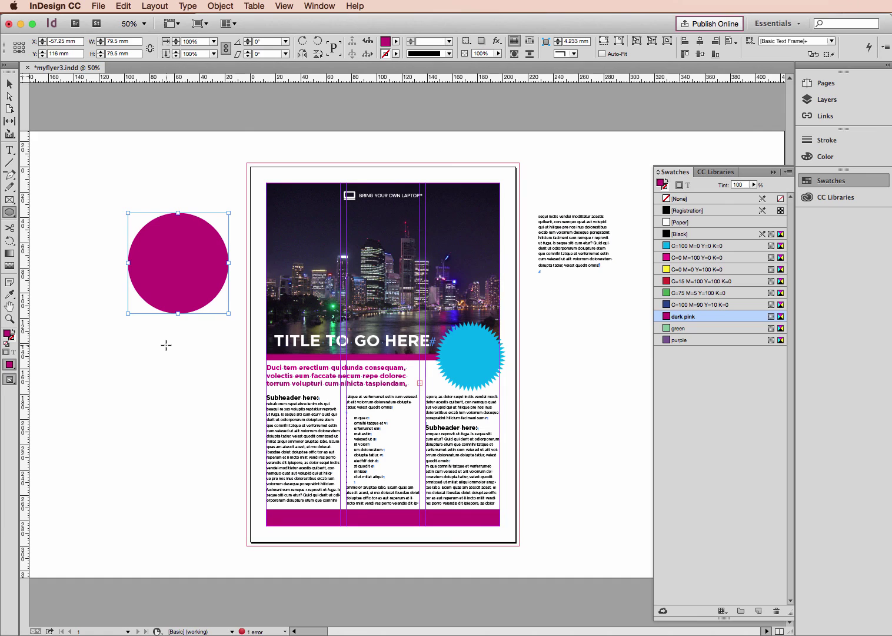
pyautogui.click(10, 85)
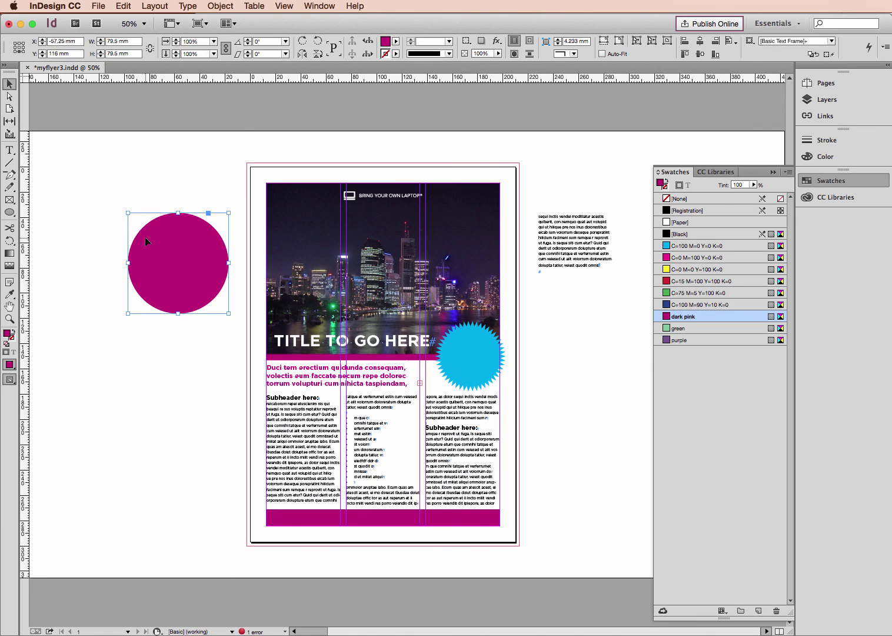